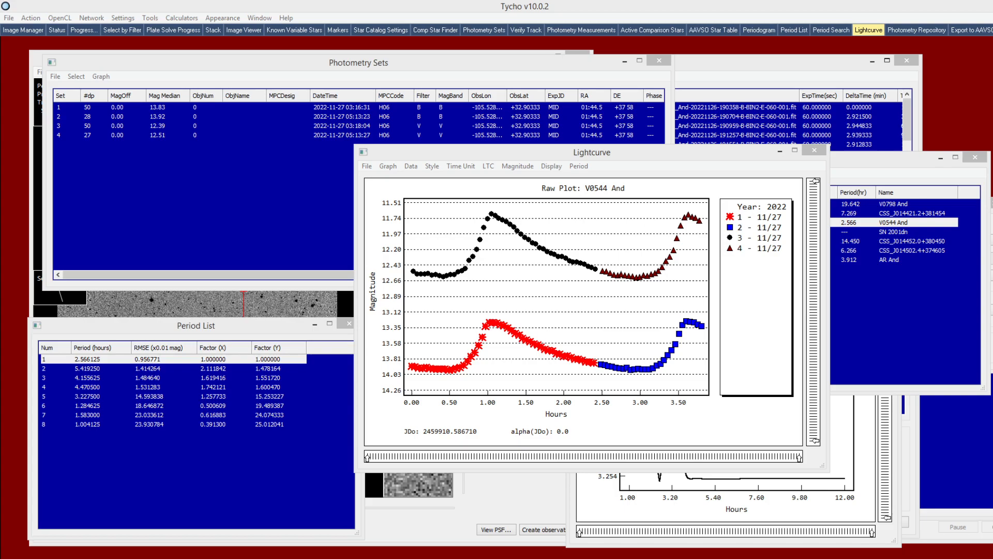
Open the AAVSO export settings for the four V0544 And photometry sets
left_click(642, 166)
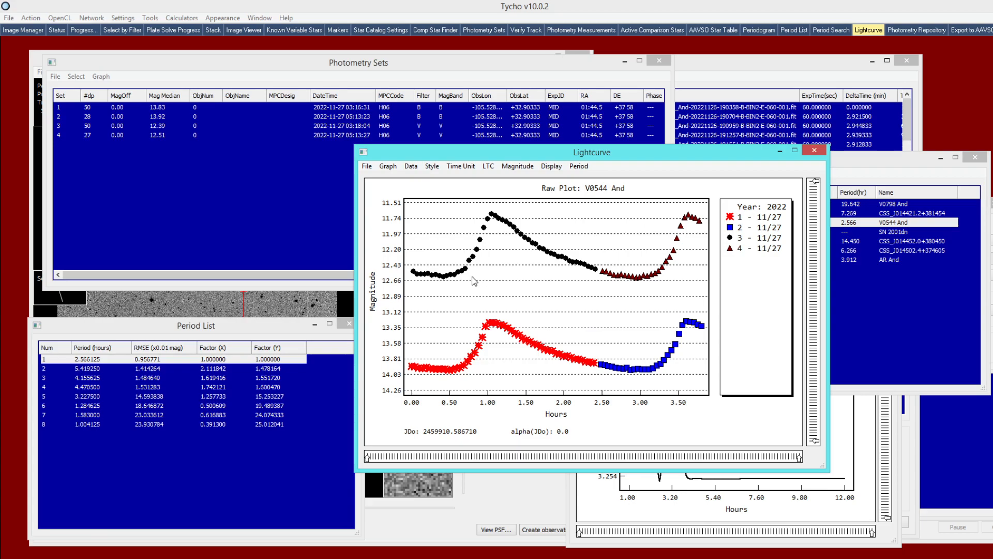
left_click(257, 228)
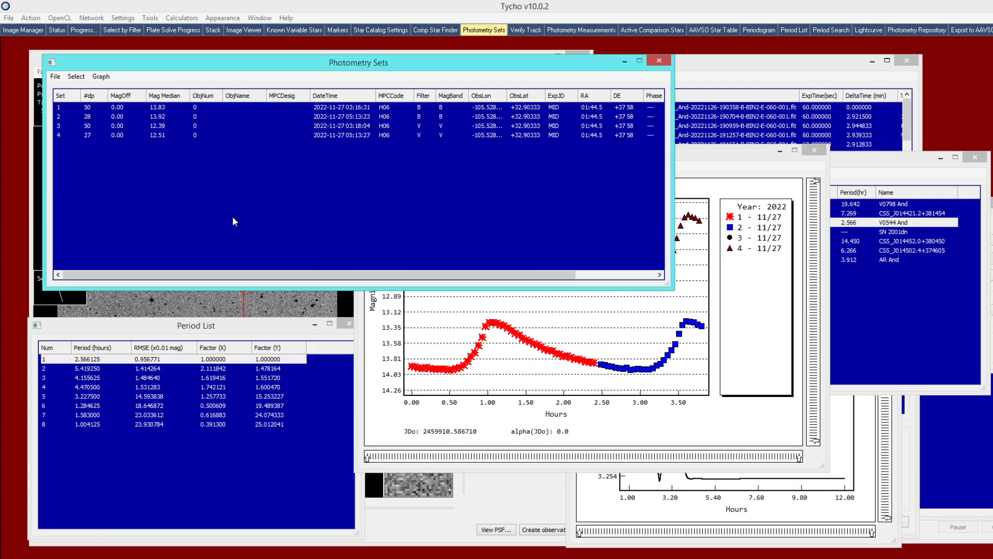
left_click(55, 76)
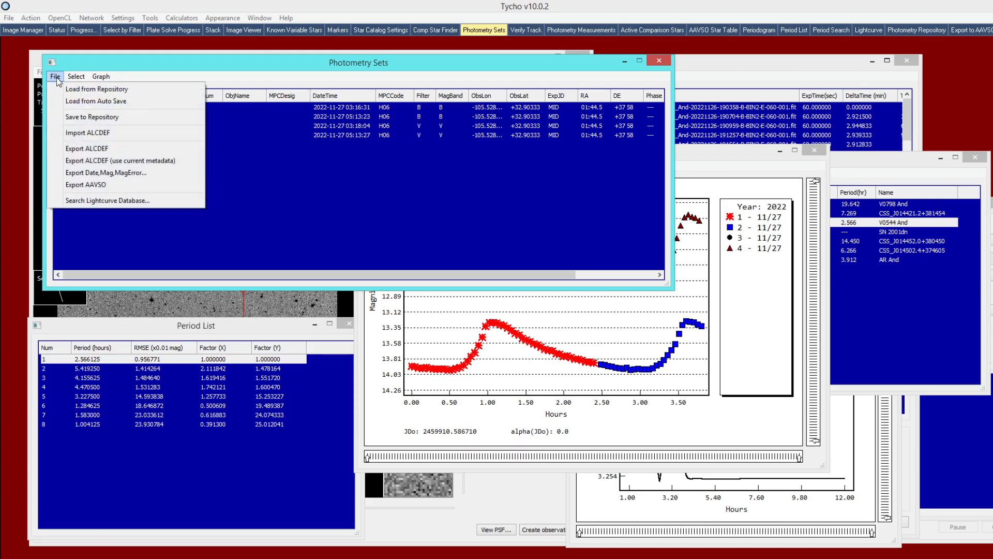
left_click(110, 186)
left_click_drag(286, 226, 274, 228)
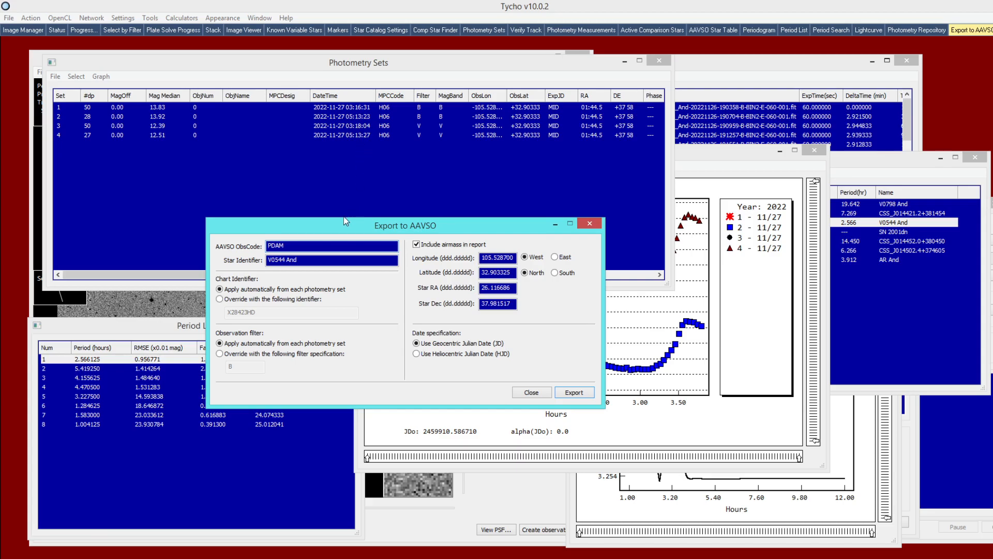
left_click_drag(334, 227, 338, 222)
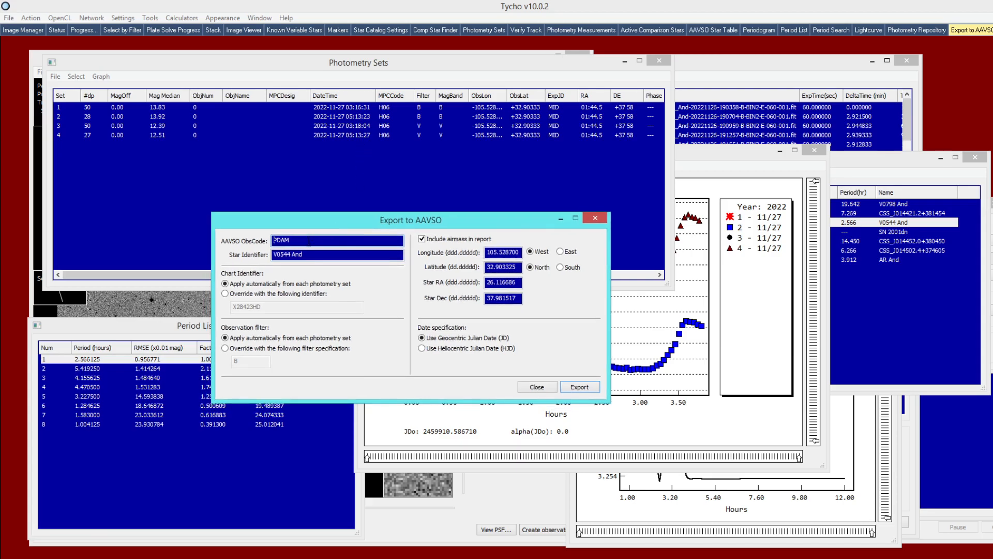
left_click(320, 254)
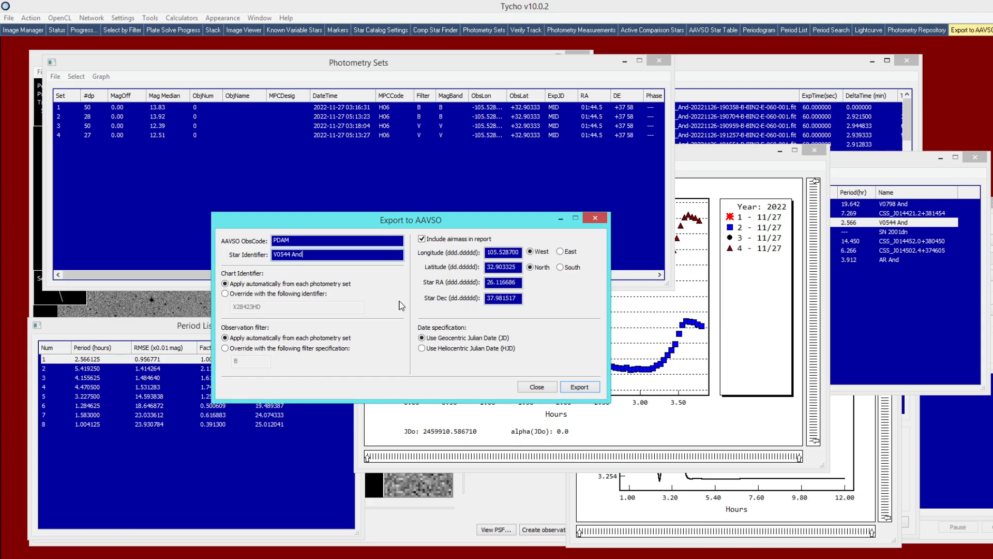
Export the AAVSO report over the existing file 1.txt and open the exported file for viewing
left_click(578, 388)
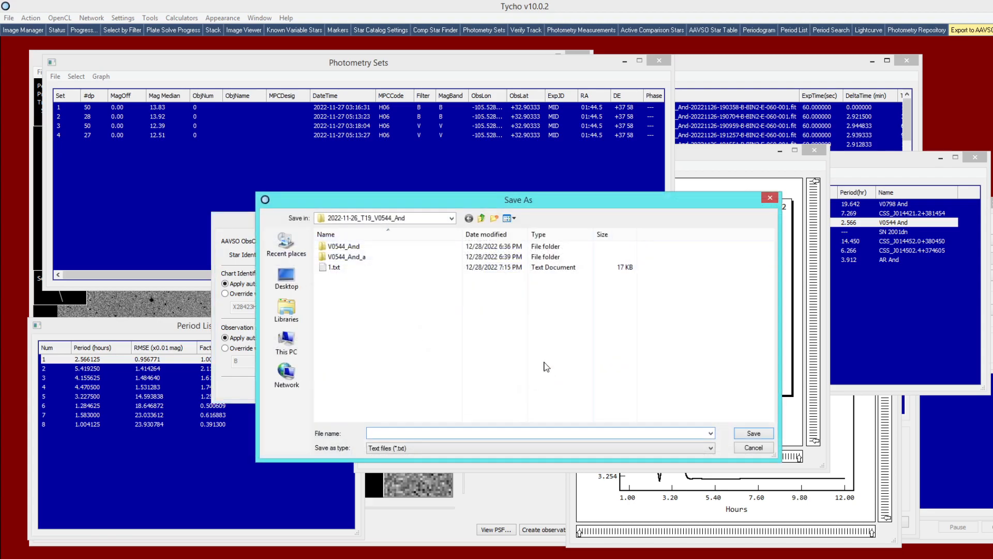
double_click(351, 269)
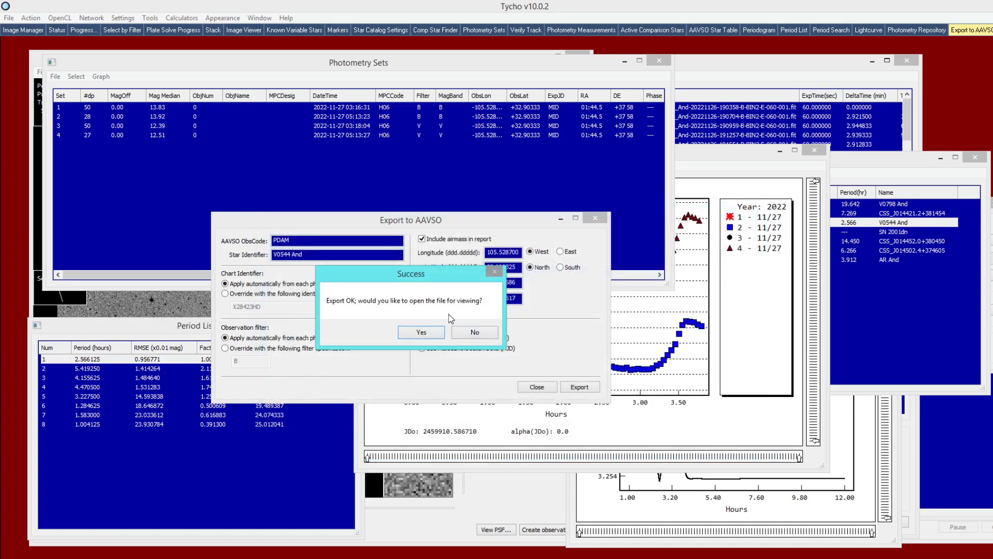
left_click(422, 333)
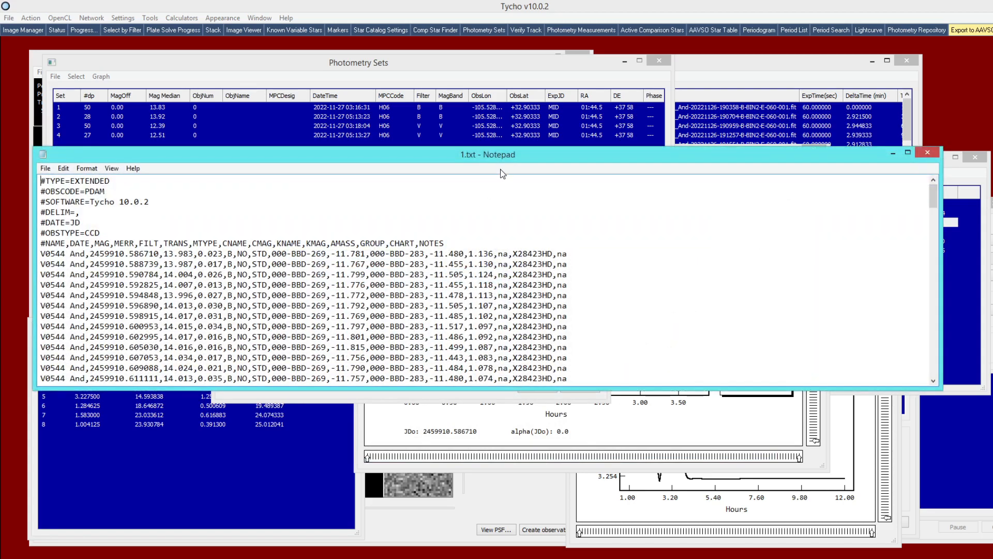
Enlarge the report window and examine the filter, transformation and chart fields of the B and V observations in 1.txt
left_click_drag(500, 156, 520, 141)
left_click_drag(694, 374, 696, 472)
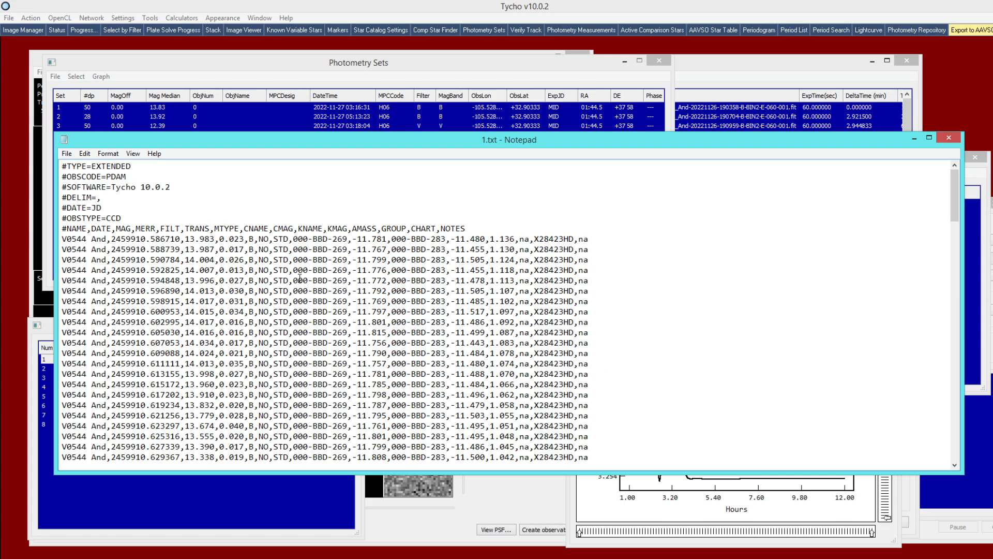
mouse_move(273, 249)
left_mouse_down()
mouse_move(289, 249)
mouse_move(269, 250)
left_mouse_up()
left_click(590, 260)
left_click_drag(249, 250, 257, 249)
left_click_drag(953, 189, 942, 333)
left_click_drag(254, 228, 245, 228)
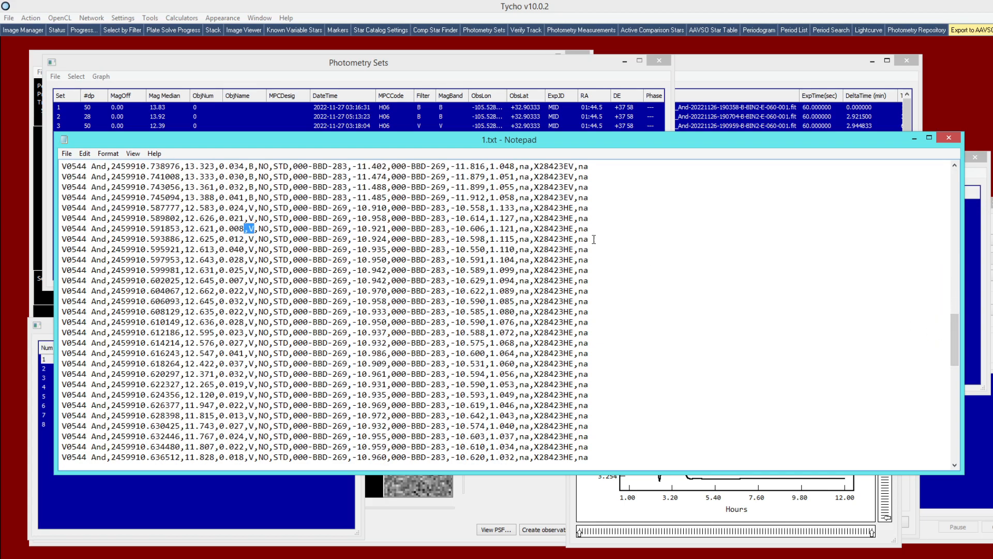
left_click_drag(953, 346, 949, 185)
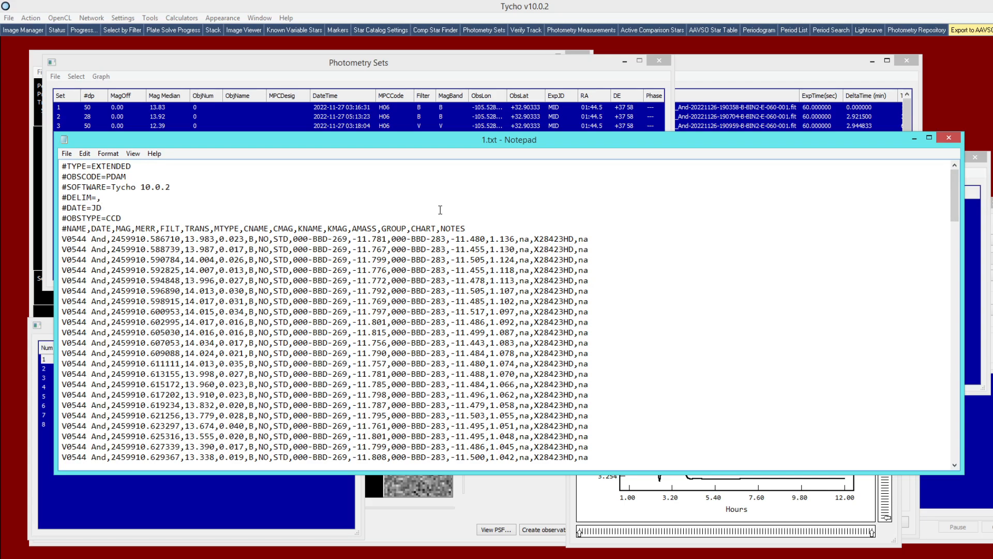
Copy the entire 1.txt report into the untransformed observations of the Apply Transforms tool and enlarge its window
key("ctrl+a")
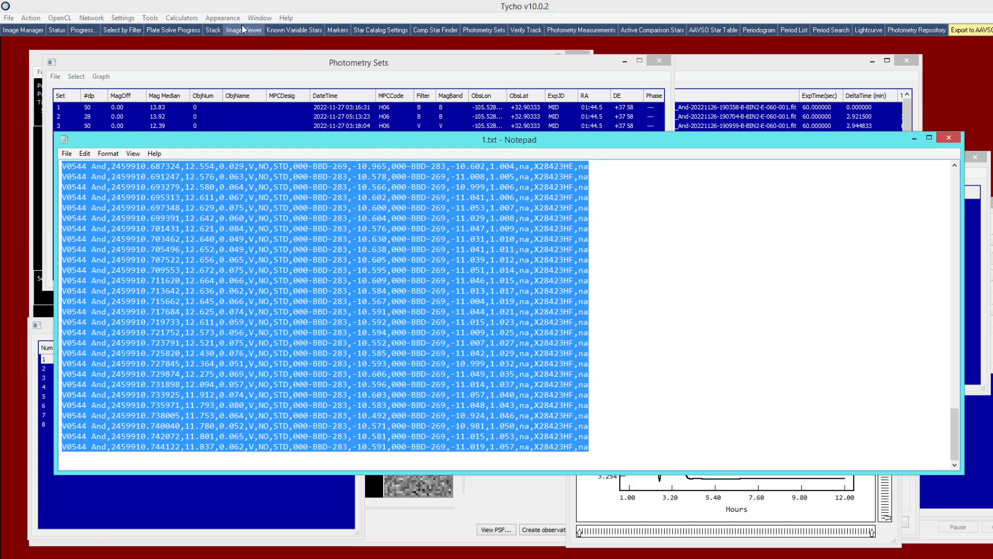
left_click(150, 20)
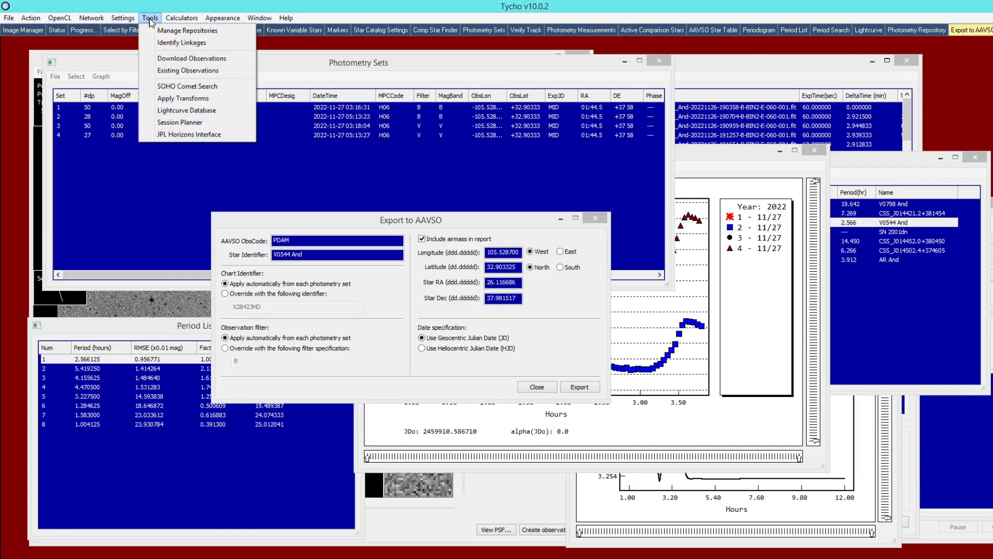
left_click(195, 99)
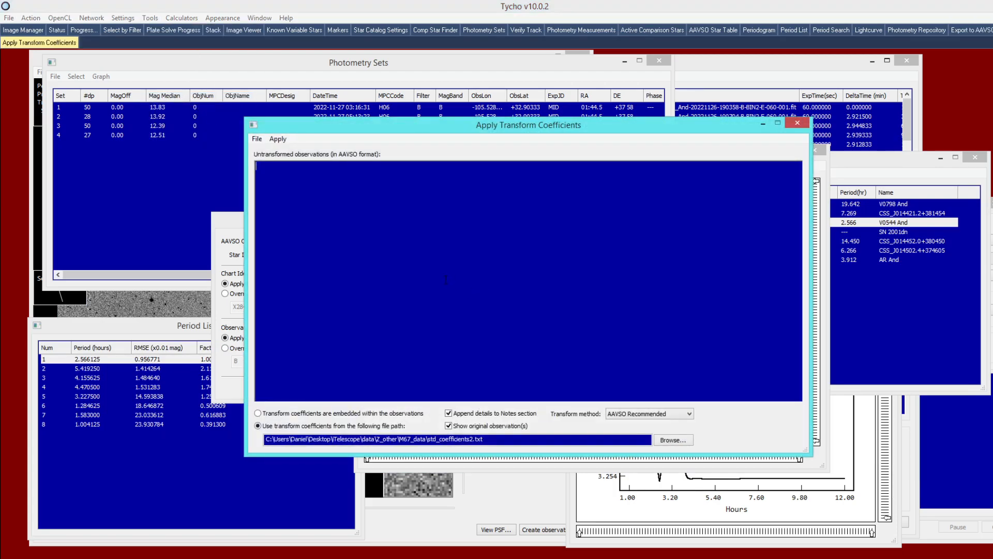
key("ctrl+v")
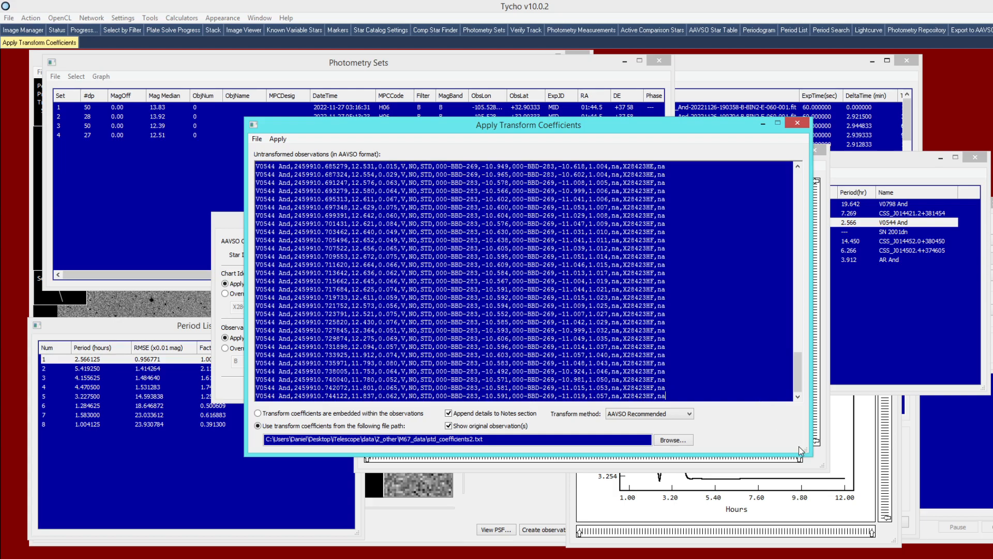
left_click_drag(806, 451, 854, 481)
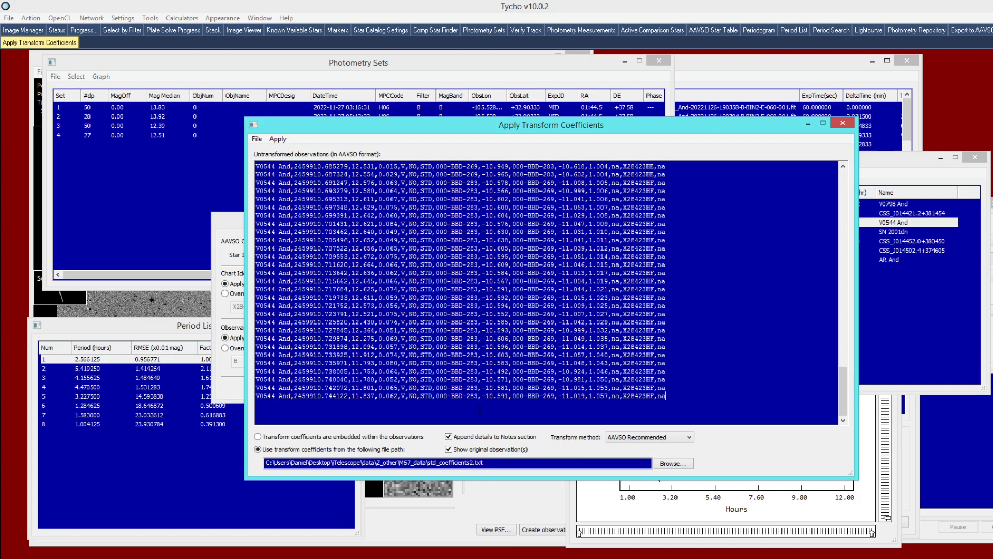
Apply the transformations using coefficients from the file std_coefficients2.txt and the AAVSO Recommended transform method
left_click(342, 438)
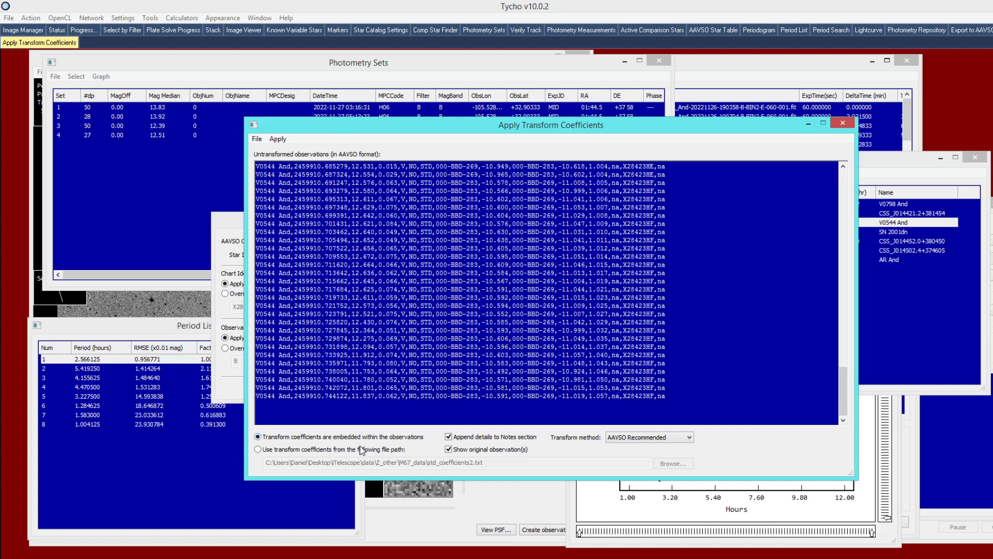
left_click(303, 449)
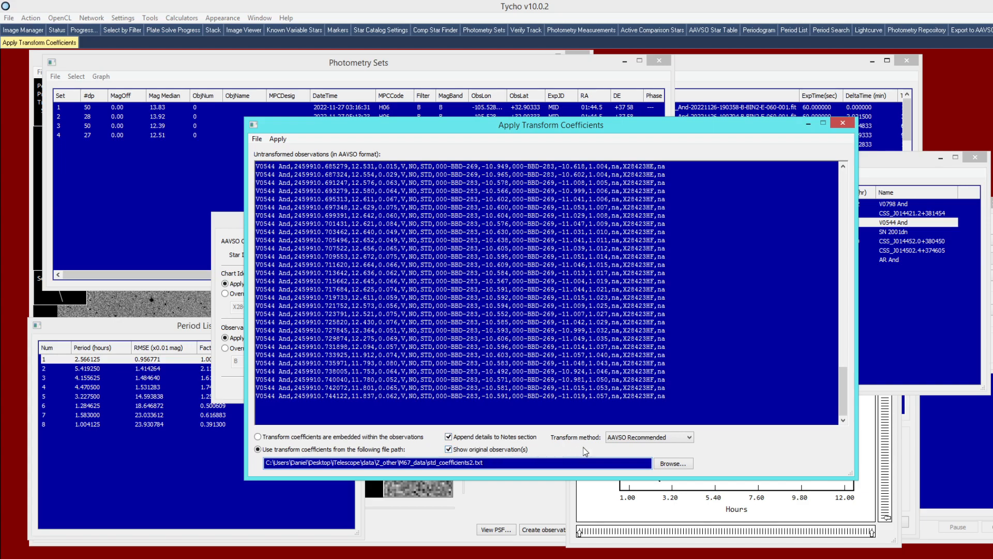
left_click(623, 439)
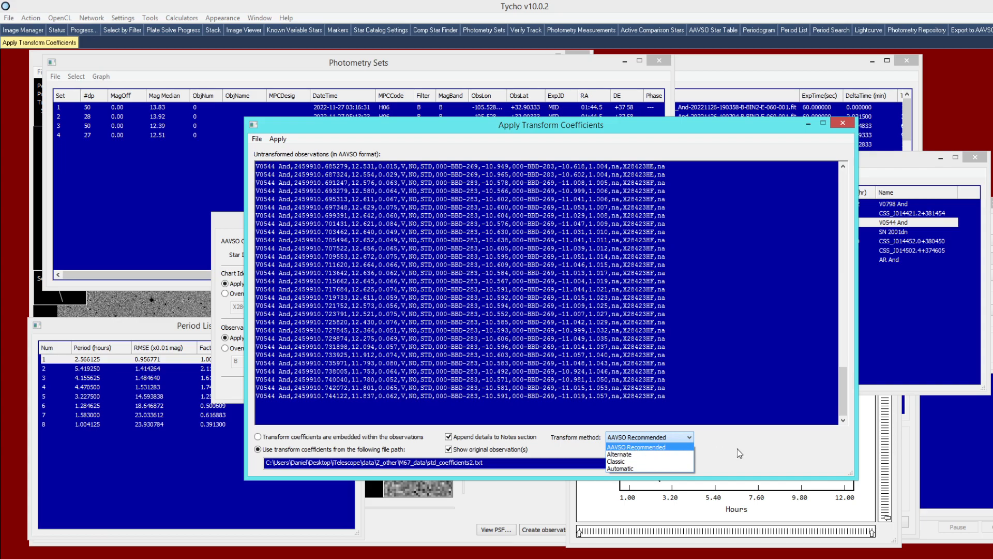
left_click(719, 452)
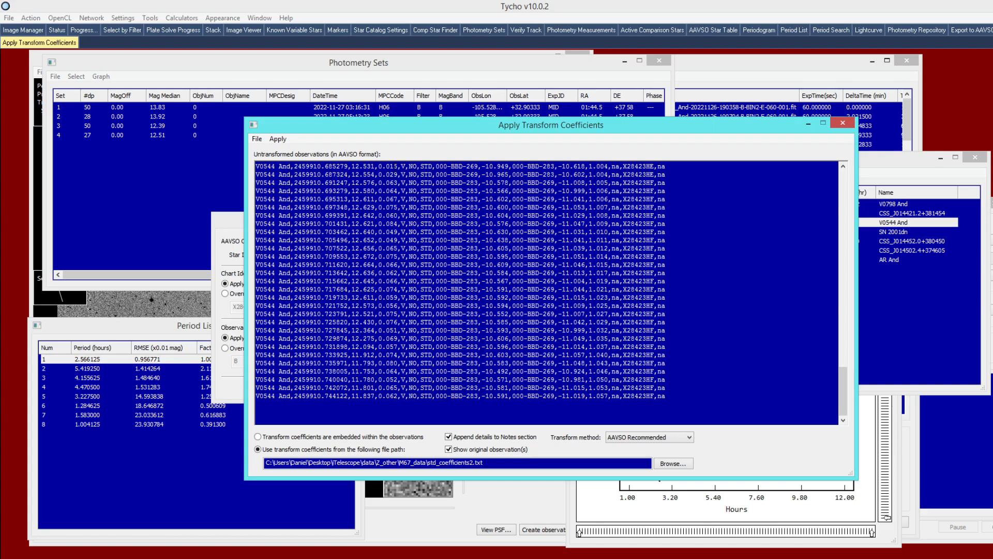
left_click(278, 139)
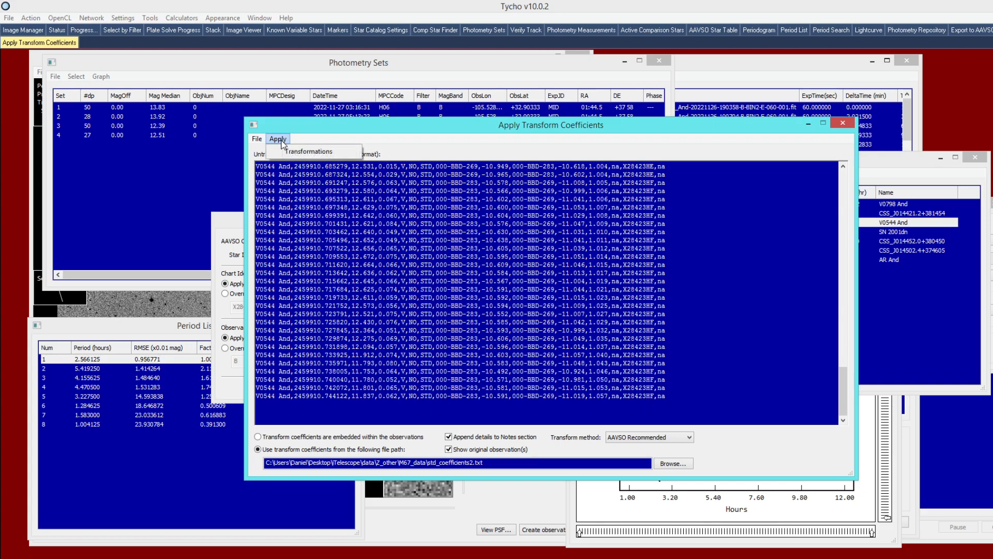
left_click(306, 152)
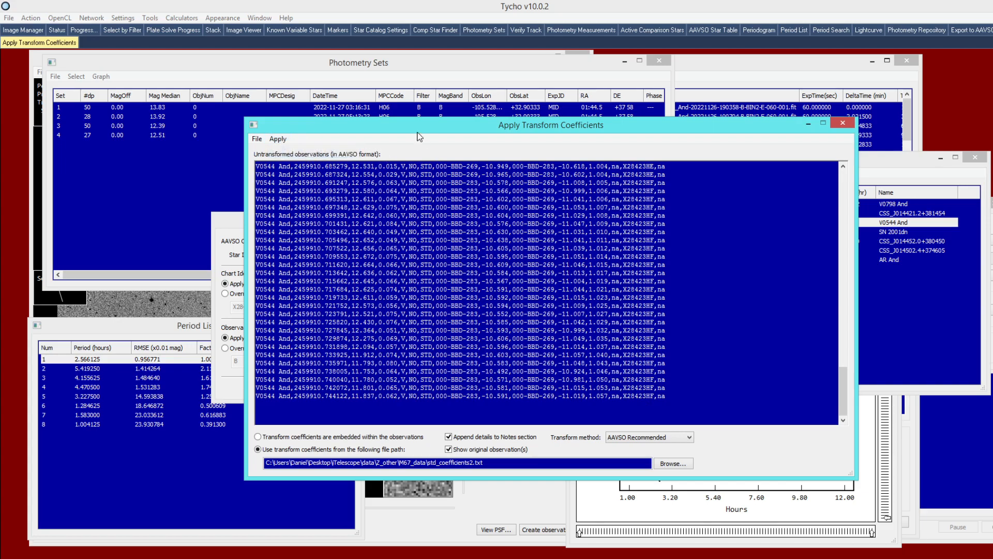
left_click_drag(411, 128, 384, 135)
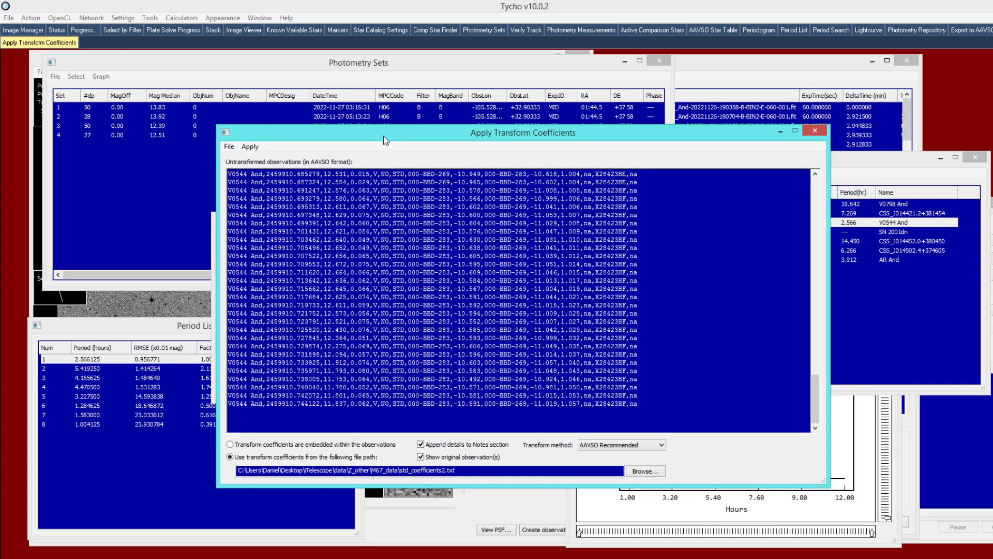
Check the final entry of the progress log for the status of the transformation
left_click(87, 30)
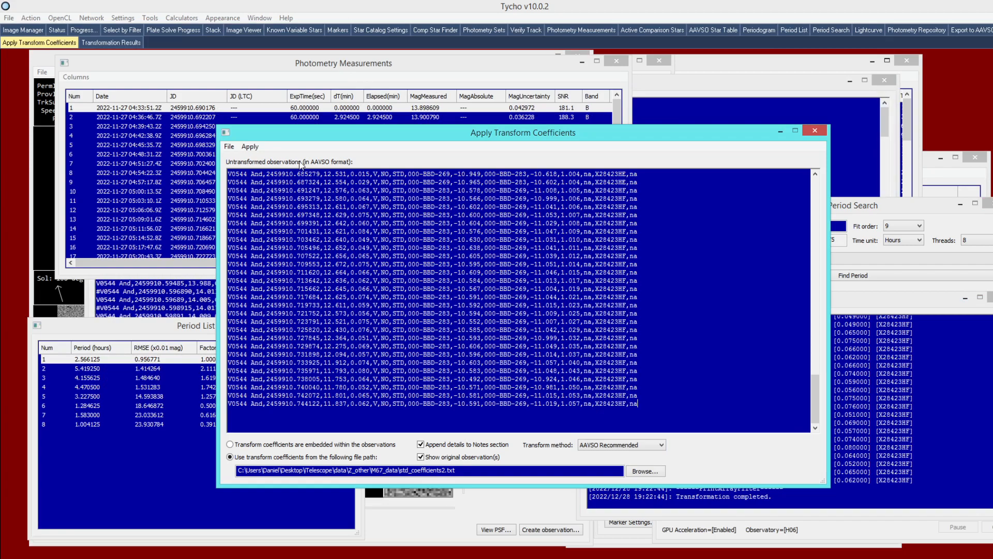
left_click(83, 30)
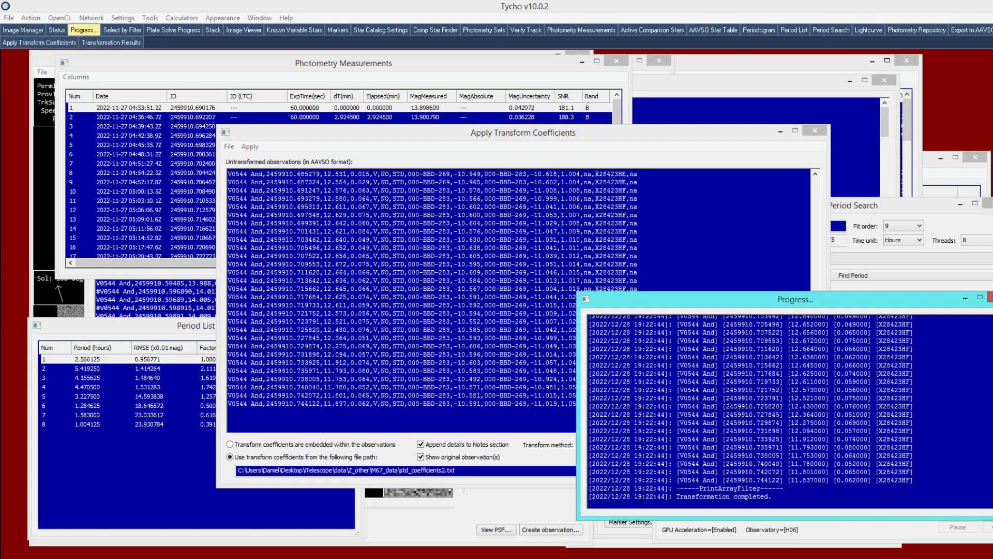
left_click_drag(678, 496, 790, 496)
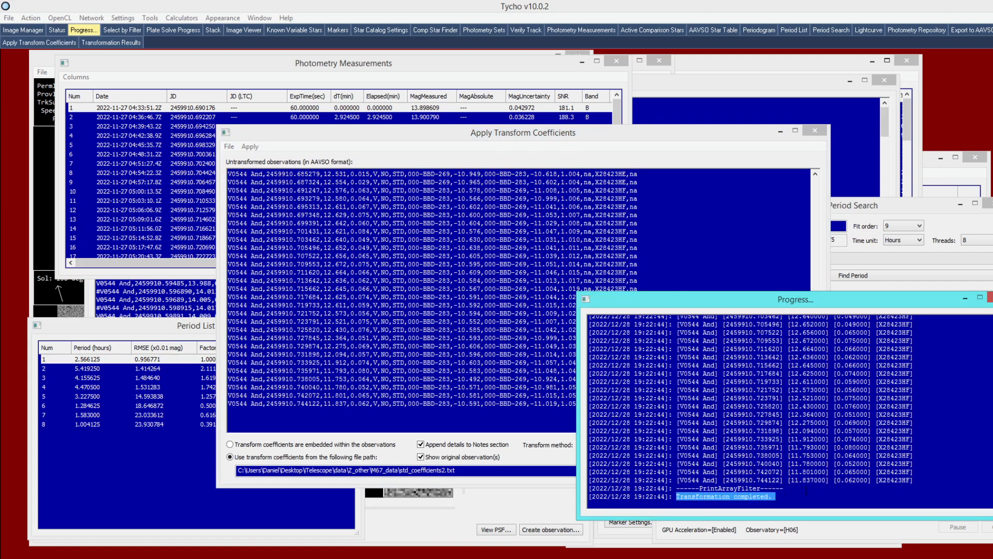
left_click(797, 488)
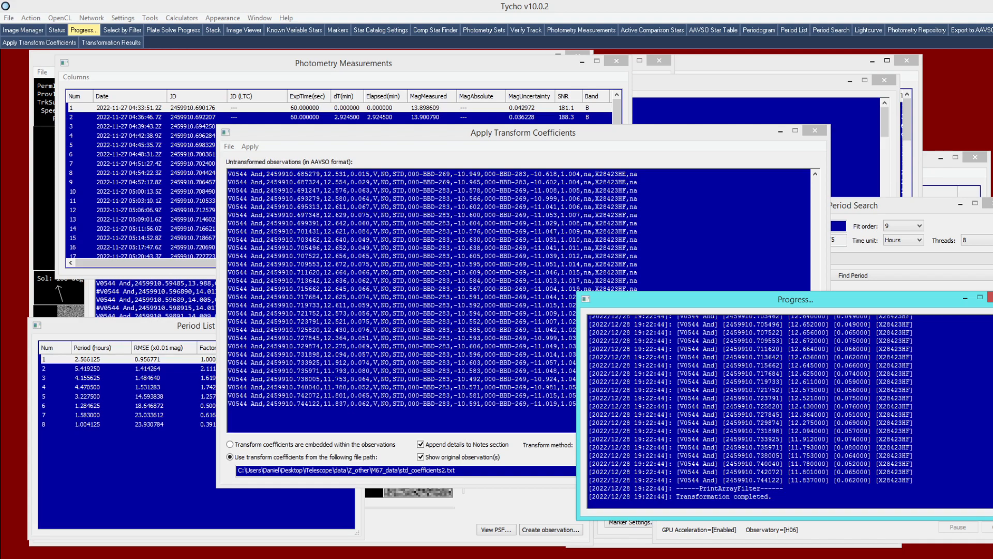
Open the transformation results and compare the first original observation with its transformed version, including the TRANS field
left_click(120, 44)
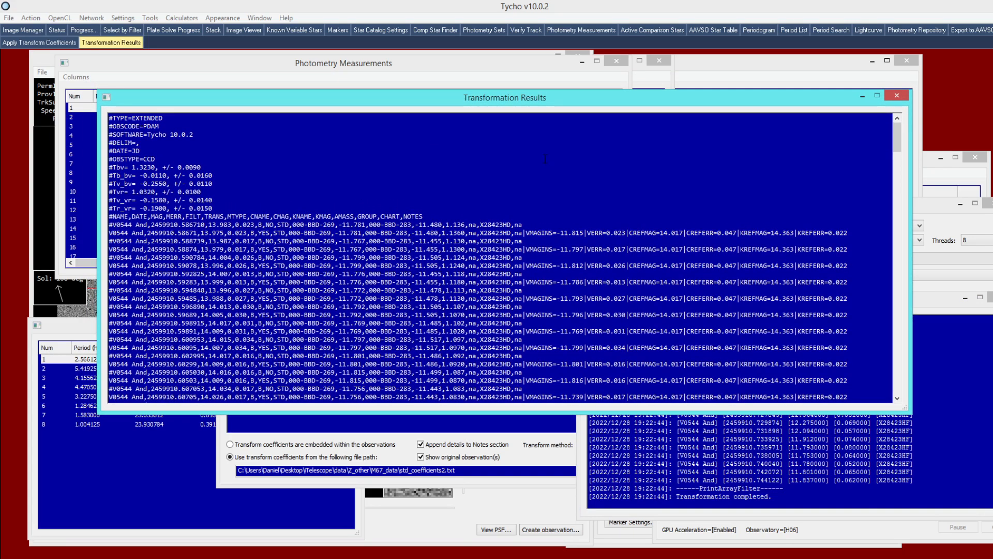
mouse_move(900, 137)
left_mouse_down()
mouse_move(895, 175)
mouse_move(897, 135)
left_mouse_up()
left_click_drag(109, 225, 525, 226)
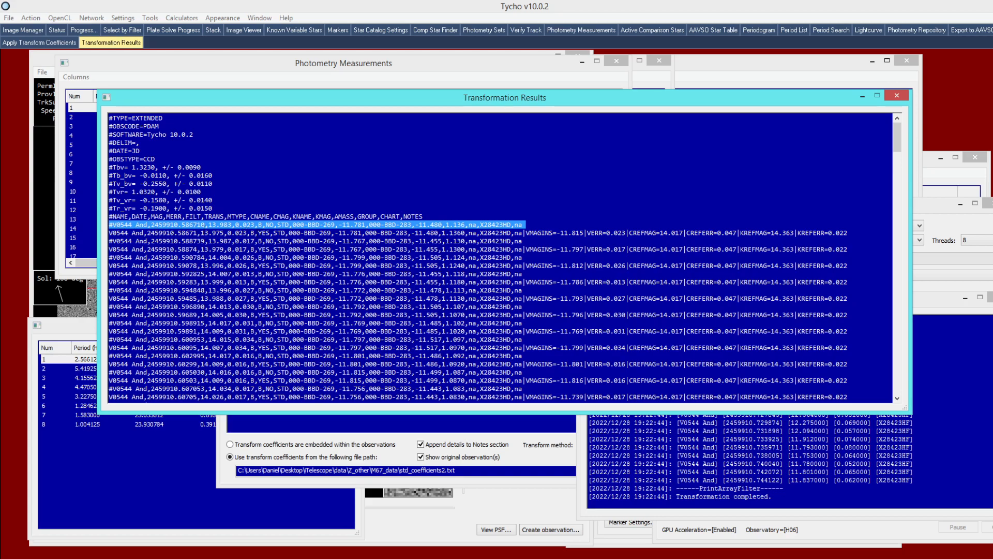
left_click_drag(258, 232, 273, 225)
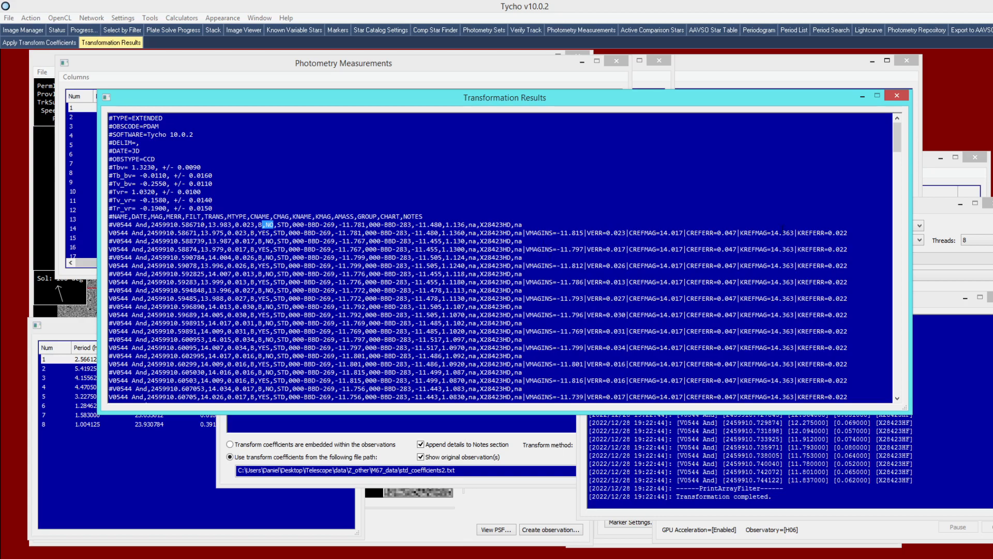
mouse_move(893, 137)
left_mouse_down()
mouse_move(892, 159)
mouse_move(894, 129)
left_mouse_up()
left_click(684, 249)
Examine the transform coefficient lines in the results header and the first transformed V0544 And observation
left_click_drag(266, 207, 98, 167)
left_click(201, 192)
left_click_drag(109, 233, 197, 232)
left_click(240, 232)
mouse_move(892, 141)
left_mouse_down()
mouse_move(889, 290)
mouse_move(886, 169)
mouse_move(901, 145)
left_mouse_up()
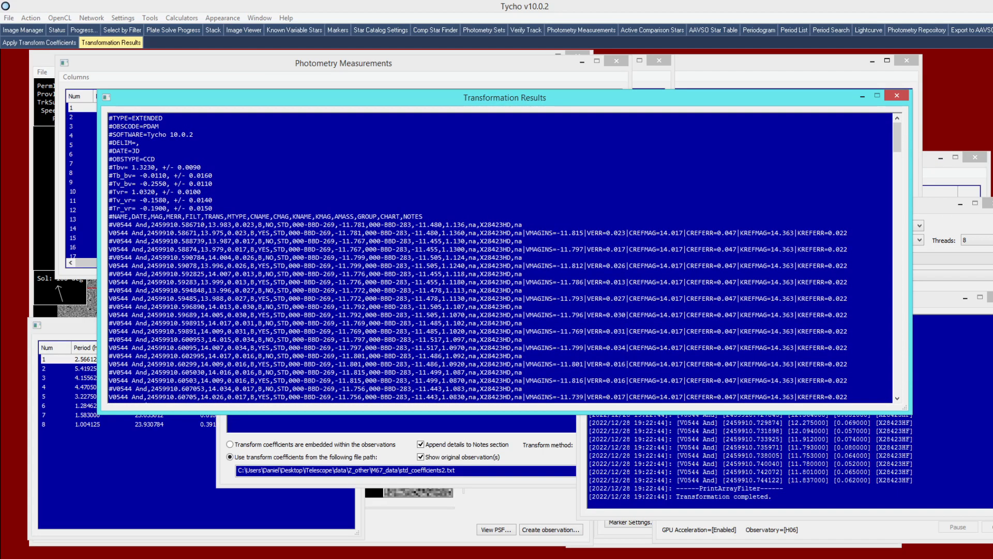